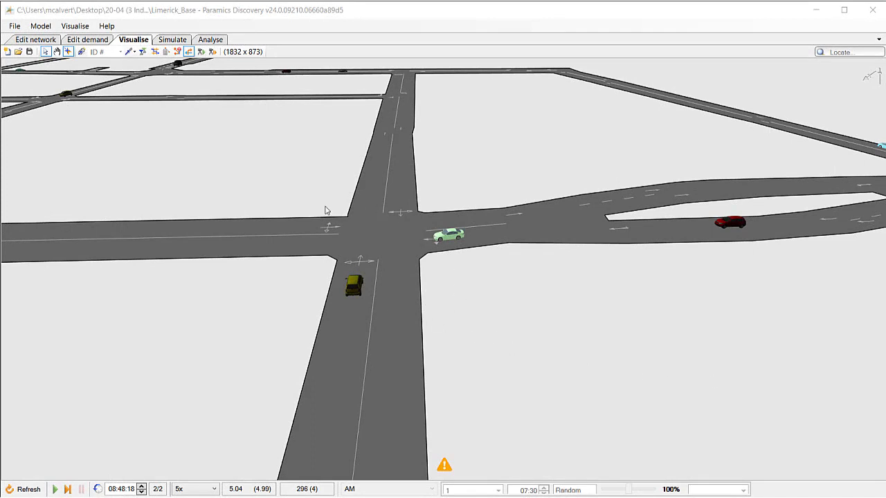
pyautogui.scroll(5, 387, 294)
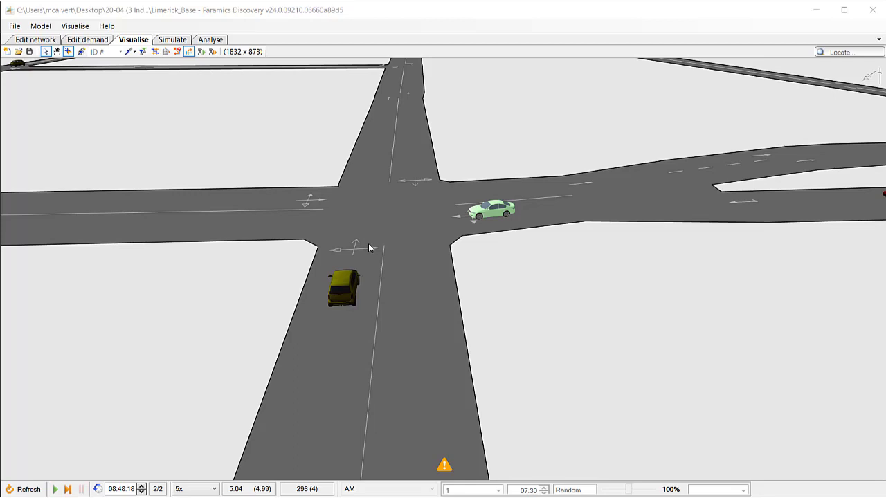
pyautogui.scroll(5, 368, 243)
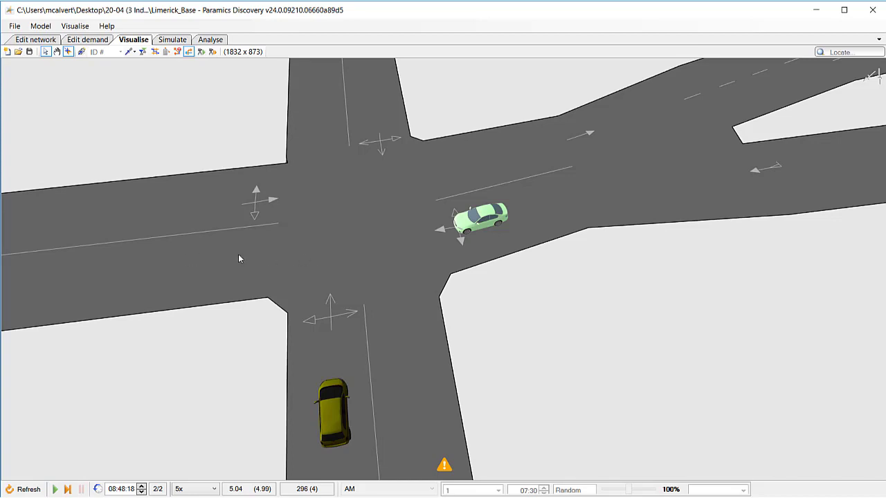
pyautogui.moveTo(439, 328); pyautogui.dragTo(408, 299)
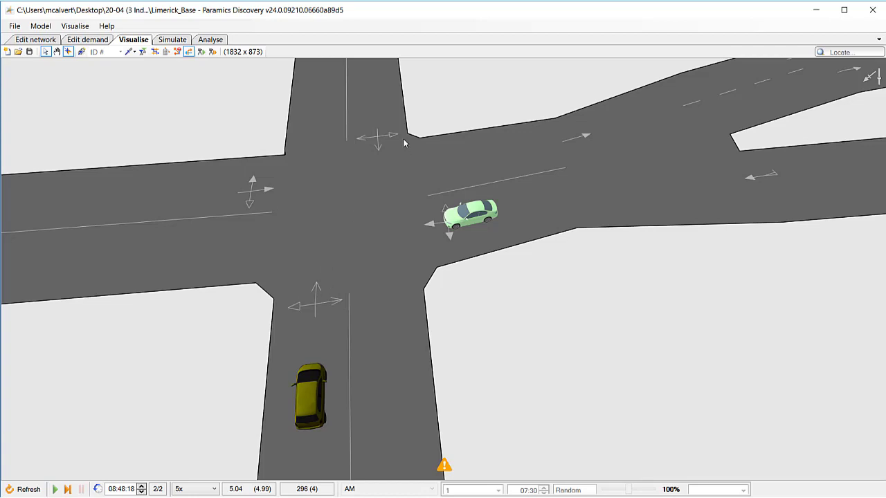
pyautogui.moveTo(401, 337); pyautogui.dragTo(371, 295)
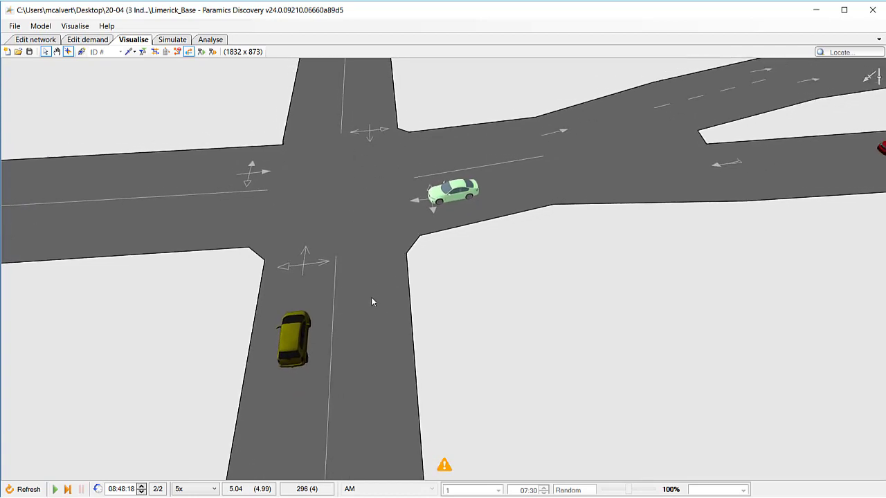
pyautogui.scroll(-3, 371, 292)
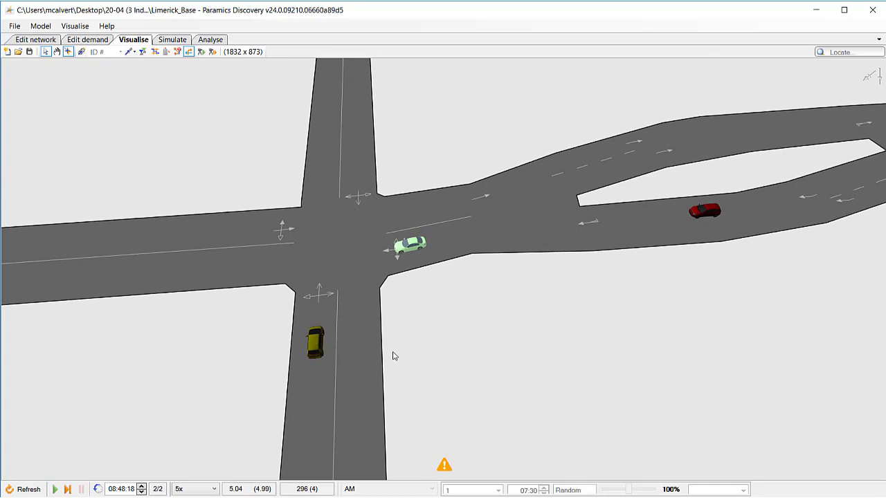
pyautogui.moveTo(392, 355); pyautogui.dragTo(388, 354)
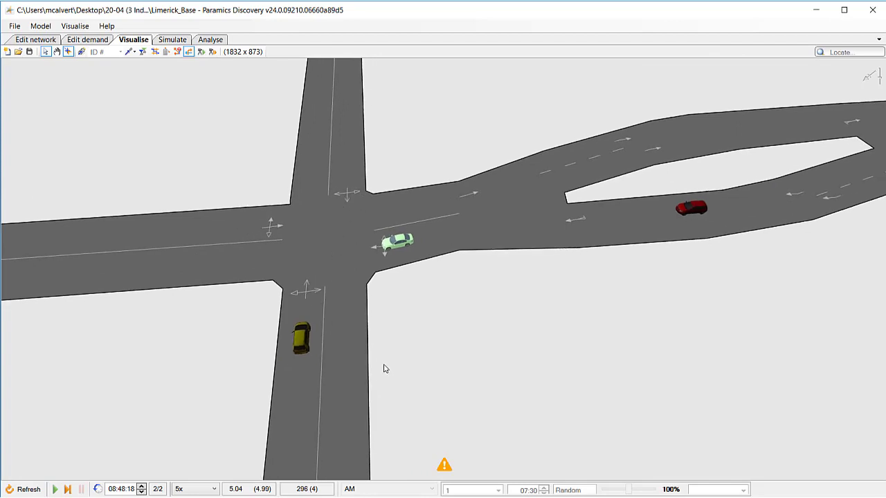
# Step: Start the simulation and show gap-acceptance links for selected vehicles, angling the view onto the crossroads
pyautogui.press('space')
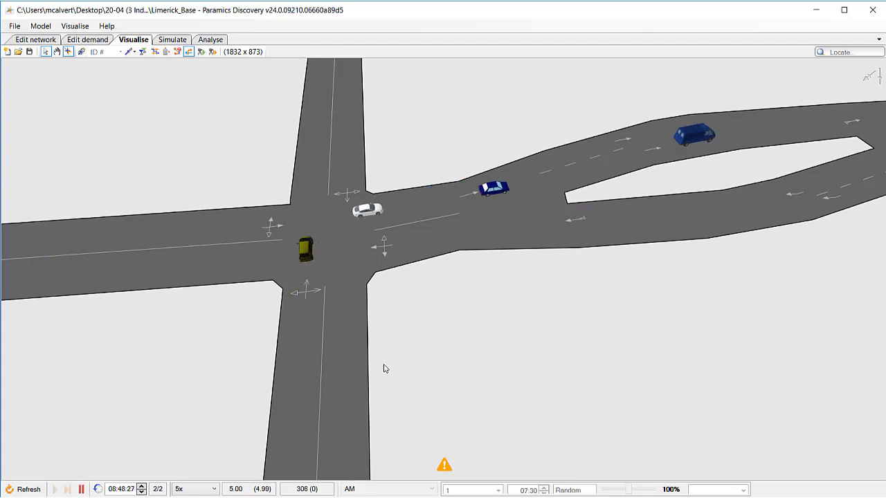
pyautogui.moveTo(328, 382); pyautogui.dragTo(355, 330)
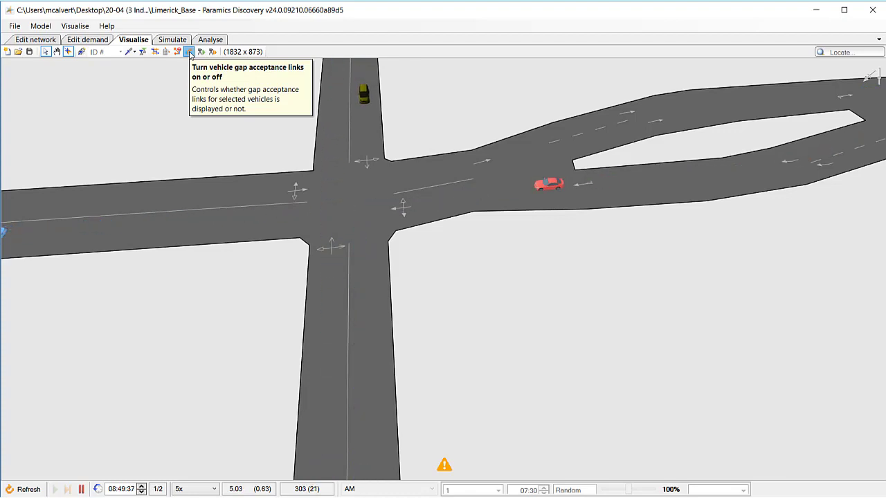
pyautogui.click(189, 52)
pyautogui.moveTo(401, 300); pyautogui.dragTo(370, 321)
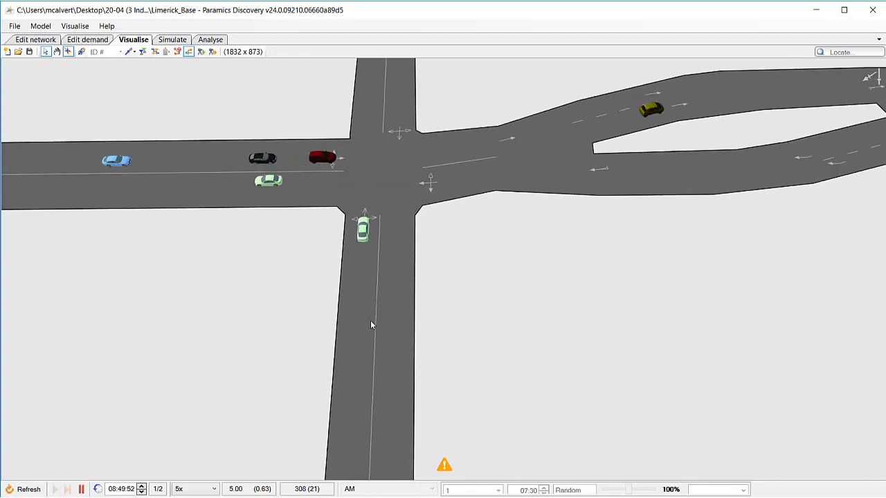
# Step: Select the car waiting on the southern approach and pause to study its yellow gap-acceptance links
pyautogui.click(362, 229)
pyautogui.press('space')
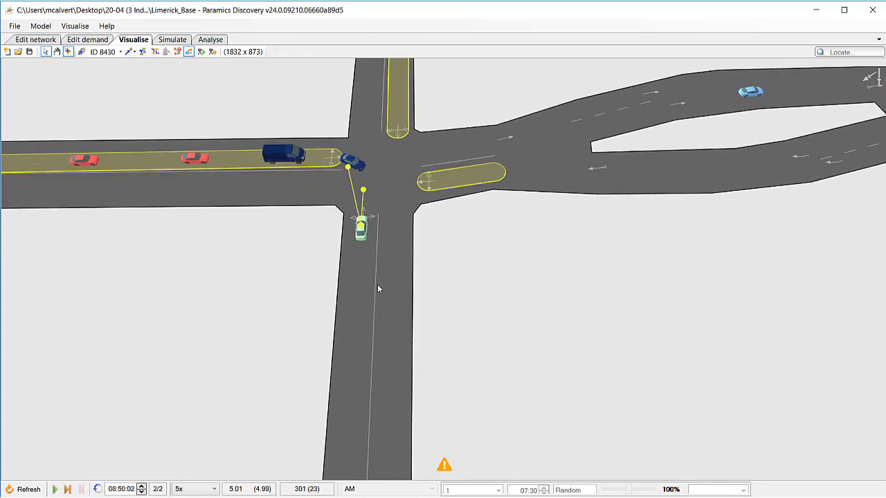
pyautogui.moveTo(377, 285); pyautogui.dragTo(384, 315)
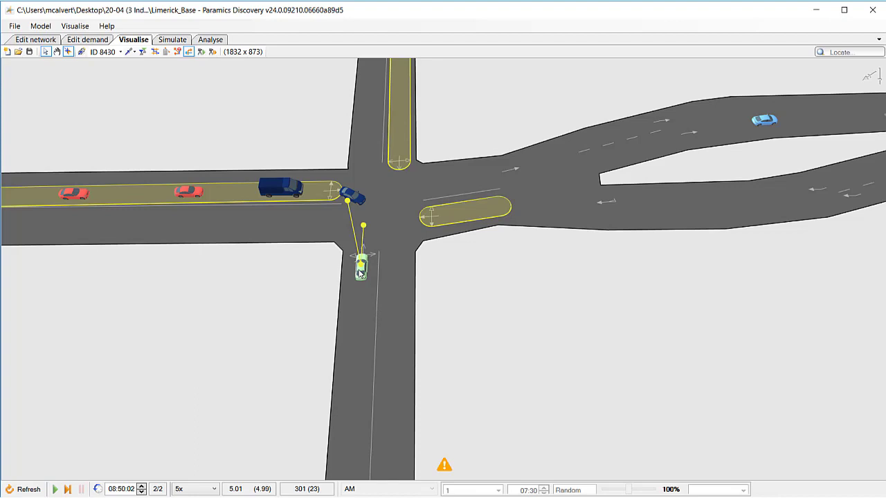
pyautogui.scroll(-2, 360, 274)
pyautogui.scroll(1, 365, 306)
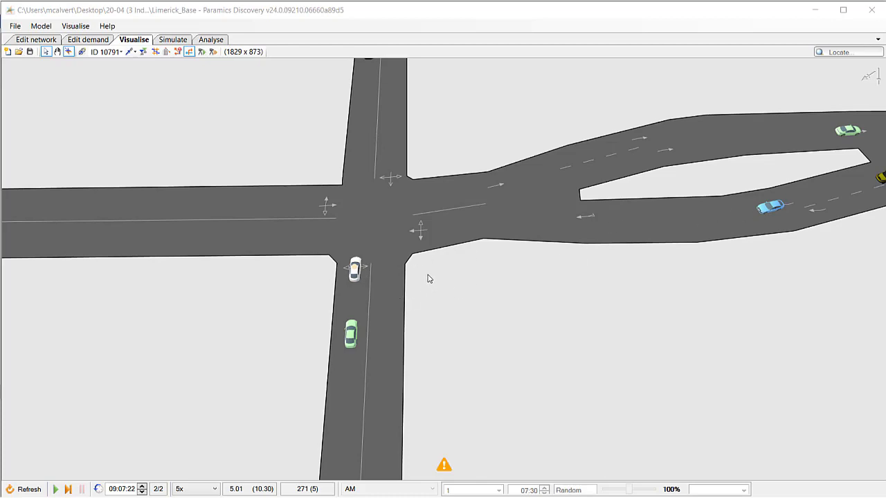
# Step: Recentre the view on the junction and select the green car waiting there
pyautogui.moveTo(427, 277); pyautogui.dragTo(436, 286)
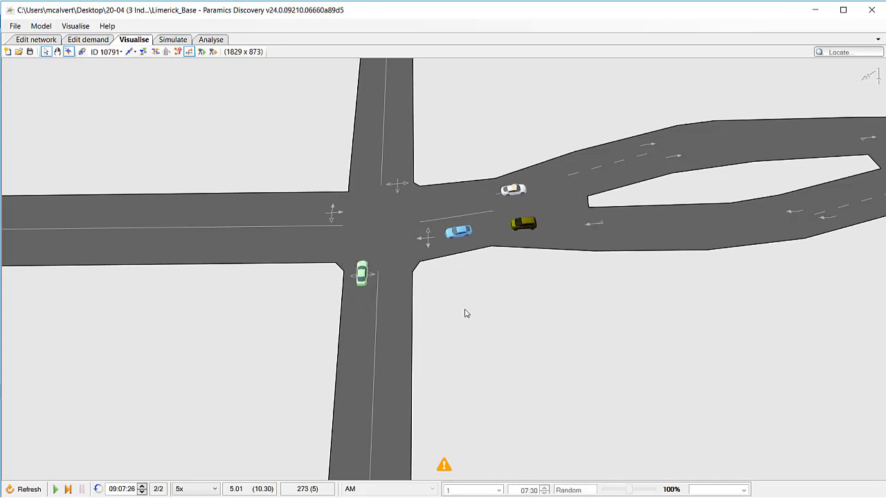
pyautogui.click(362, 260)
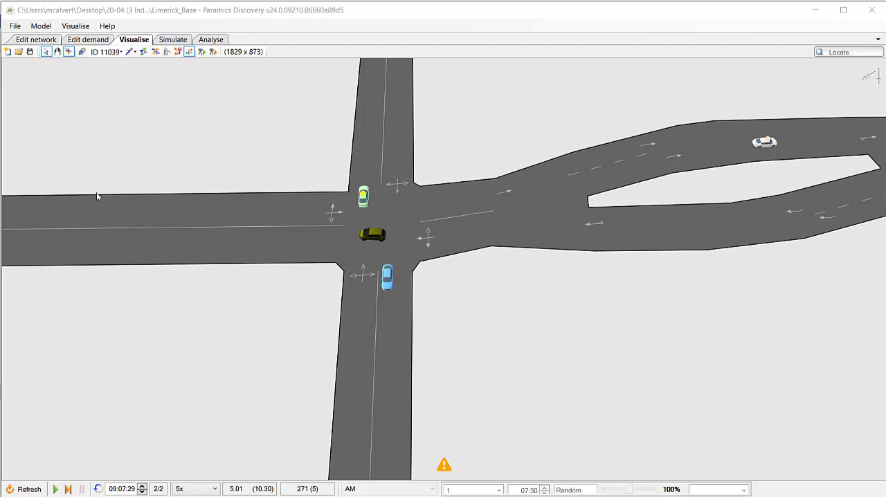
# Step: In Edit network, enable Look through in the properties of the short 192-to-189 link, then return to Visualise
pyautogui.click(26, 41)
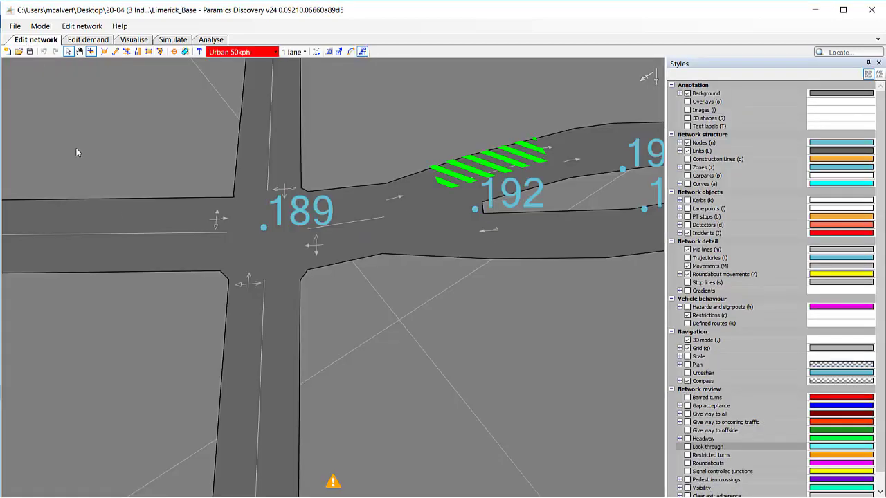
pyautogui.rightClick(342, 249)
pyautogui.click(368, 316)
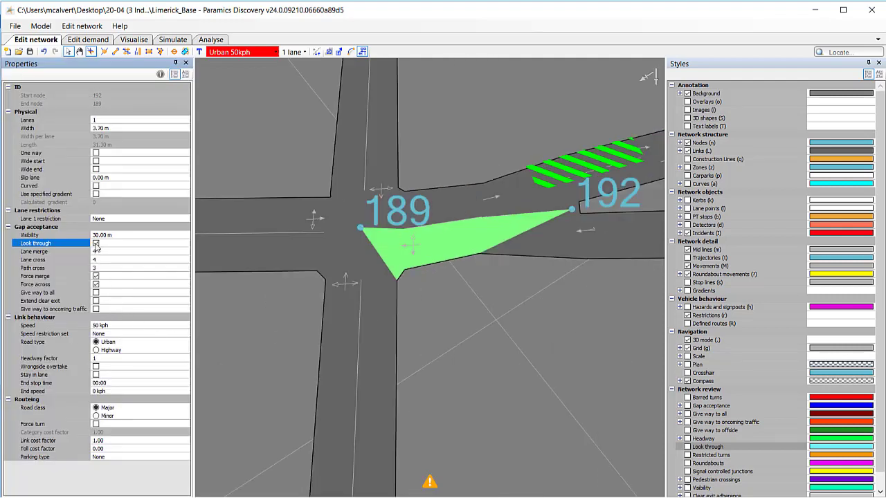
pyautogui.click(133, 41)
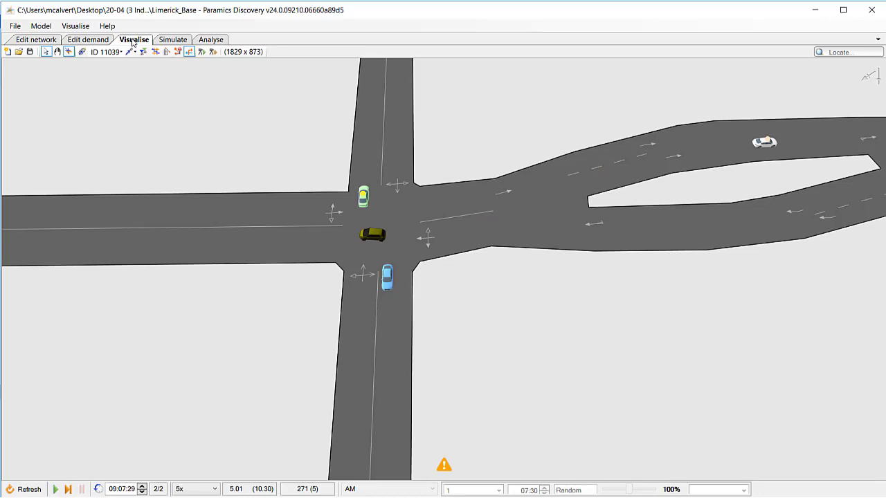
# Step: Pin the Styles panel, tick the Network review Look through style, and refresh the simulation to 07:30:00
pyautogui.click(74, 27)
pyautogui.click(84, 64)
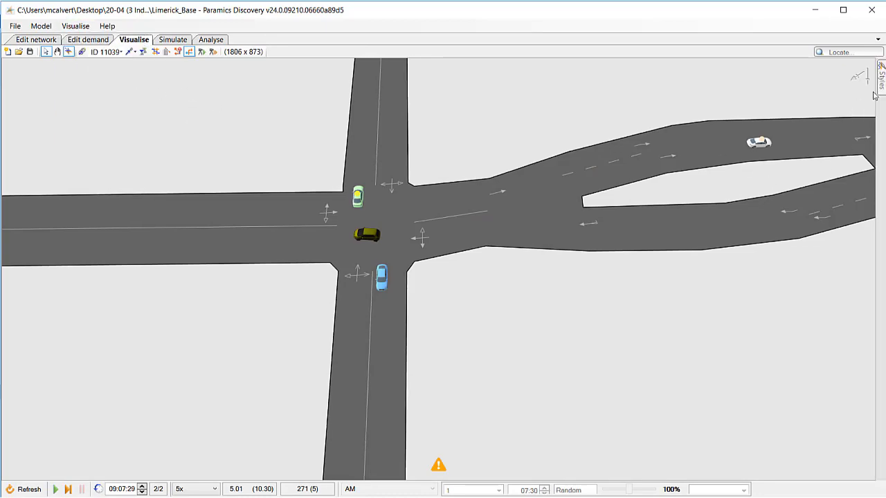
pyautogui.moveTo(881, 82)
pyautogui.click(862, 64)
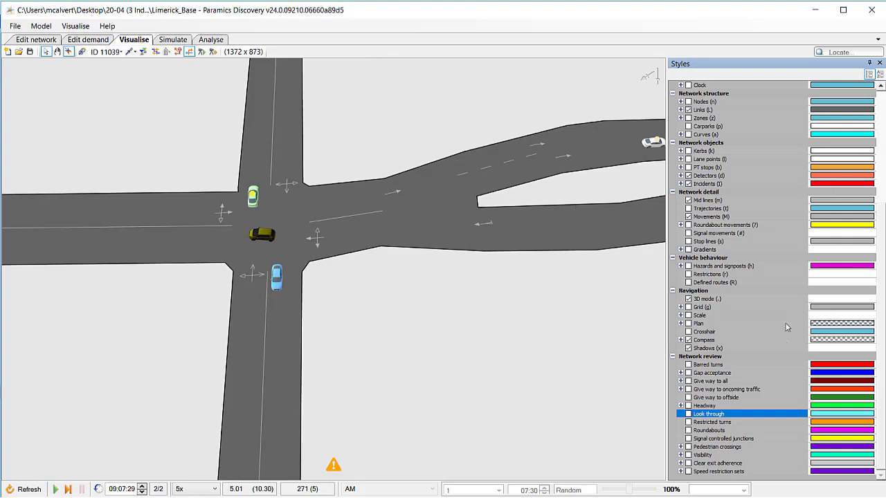
pyautogui.click(688, 415)
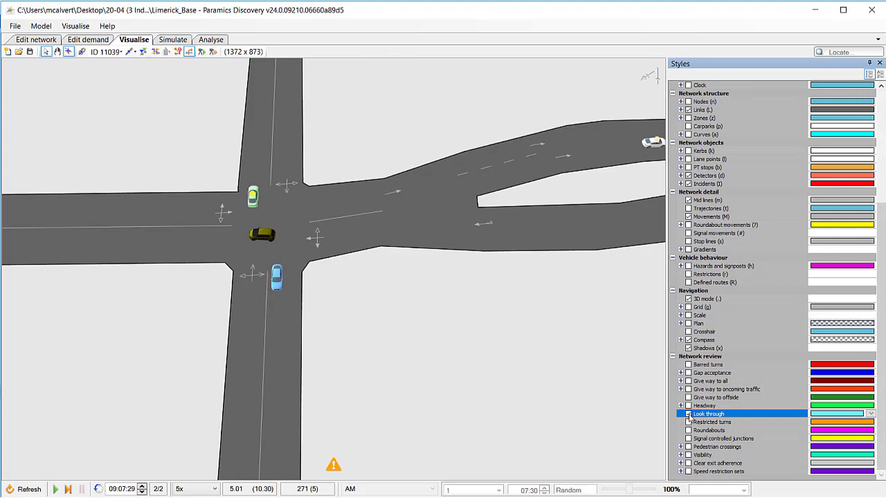
pyautogui.click(29, 490)
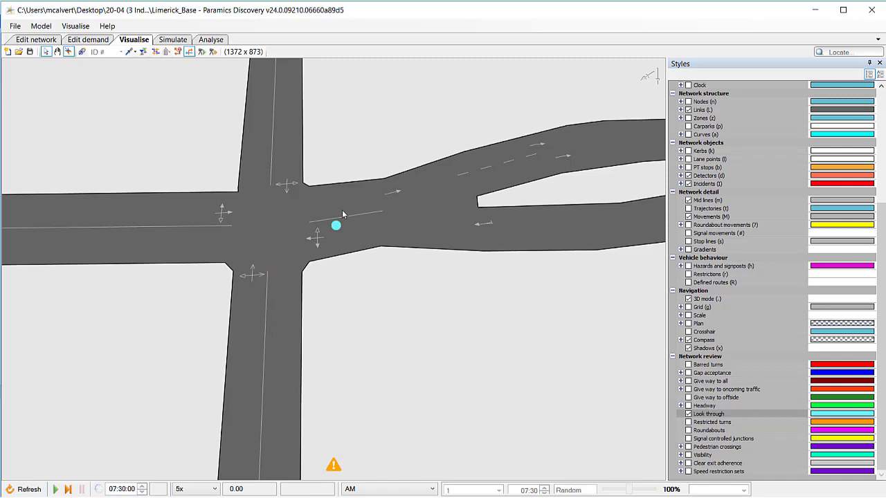
# Step: Select the Look through style row and pan to follow the southern approach
pyautogui.click(691, 416)
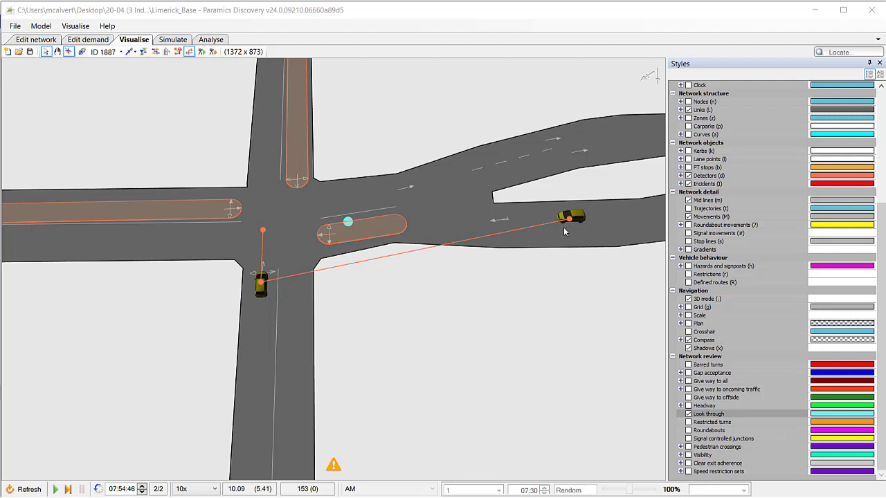
pyautogui.moveTo(355, 298)
pyautogui.mouseDown()
pyautogui.moveTo(372, 299)
pyautogui.moveTo(348, 295)
pyautogui.mouseUp()
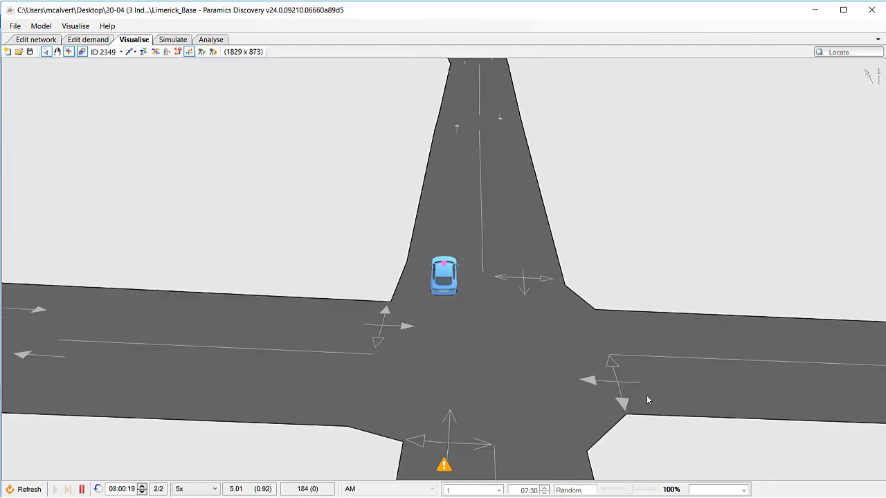
# Step: Briefly pause to inspect the followed car's pink gap-acceptance links to the main road, then resume
pyautogui.press('space')
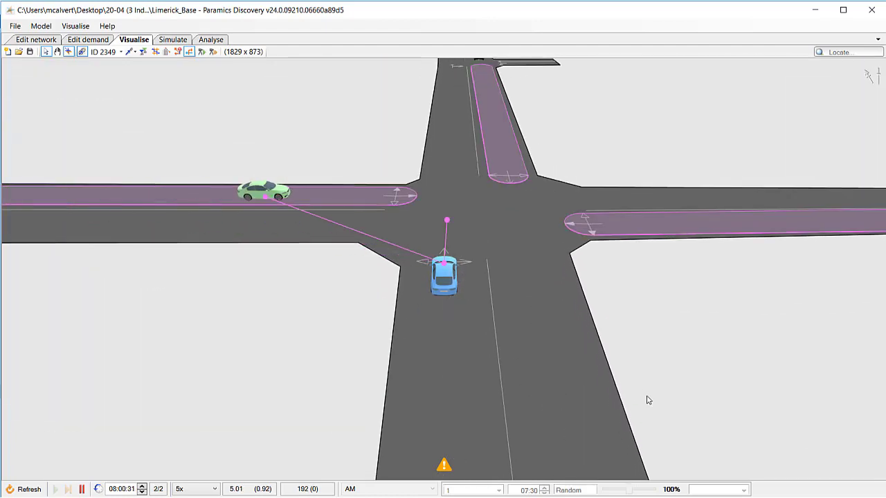
pyautogui.press('space')
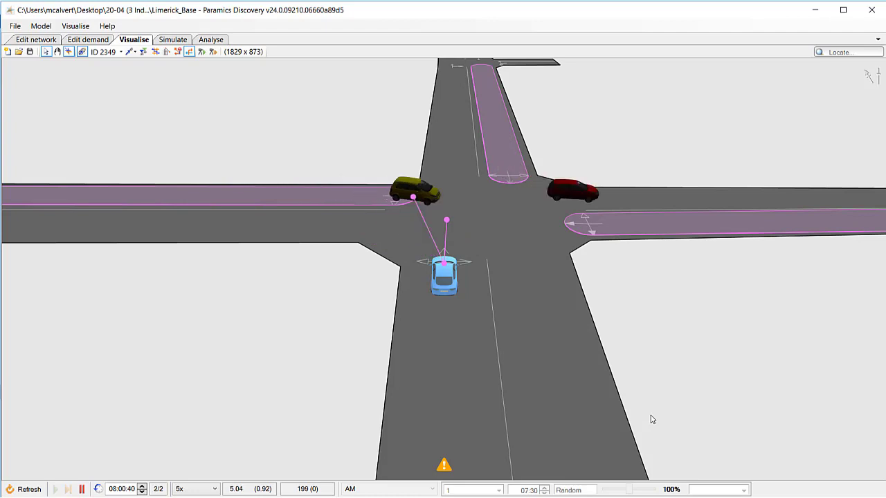